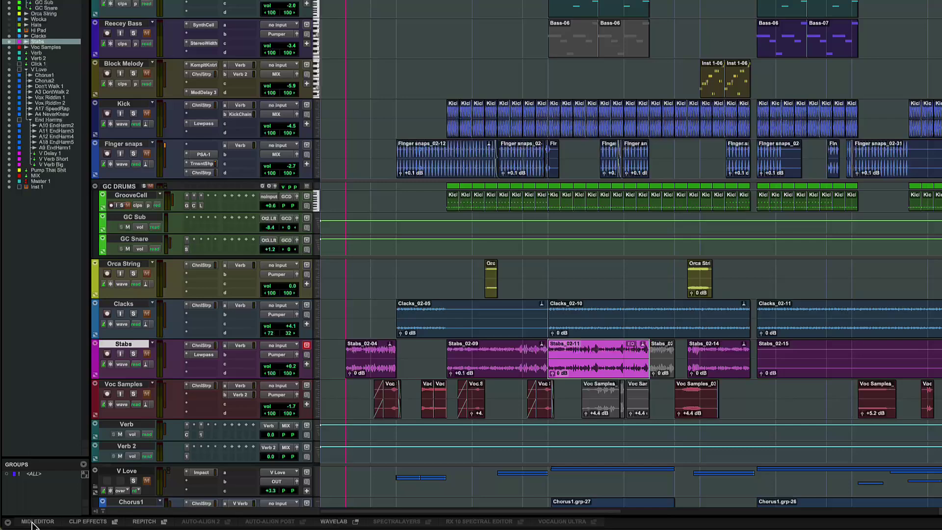
# Step: Cycle the lower dock through MIDI Editor, Clip Effects, RePitch and WaveLab, then collapse it
pyautogui.click(38, 521)
pyautogui.click(88, 521)
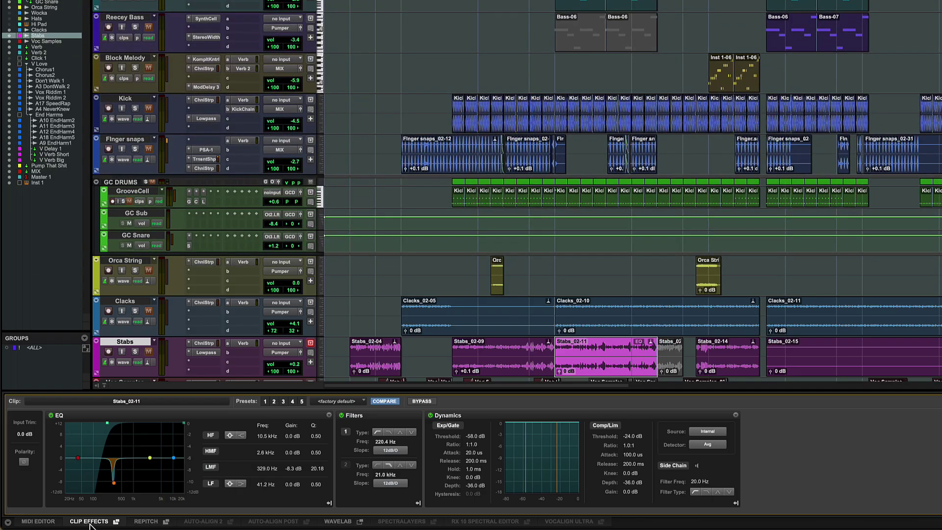
pyautogui.click(145, 521)
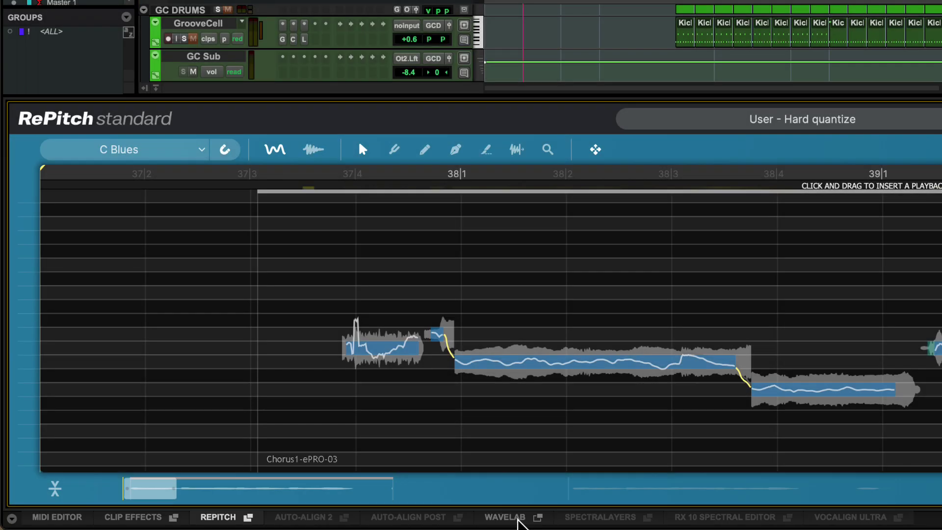
pyautogui.click(519, 520)
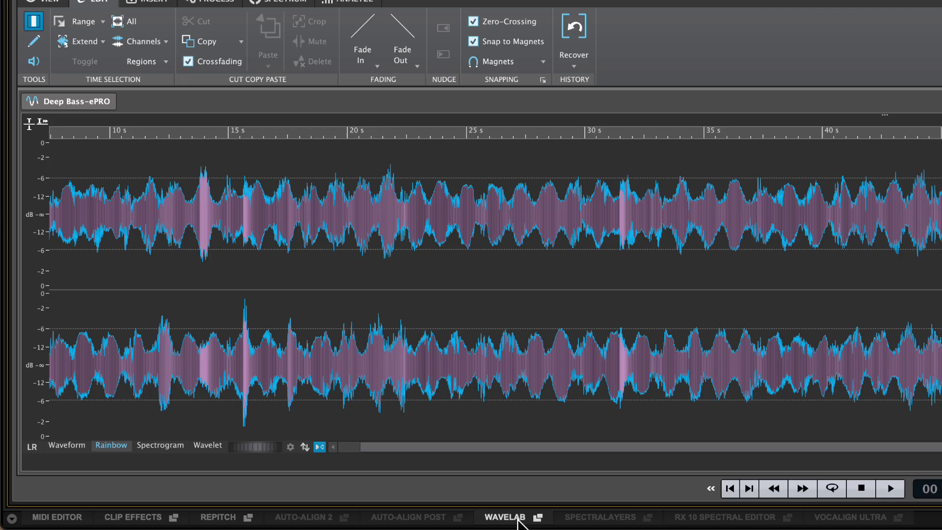
pyautogui.click(217, 518)
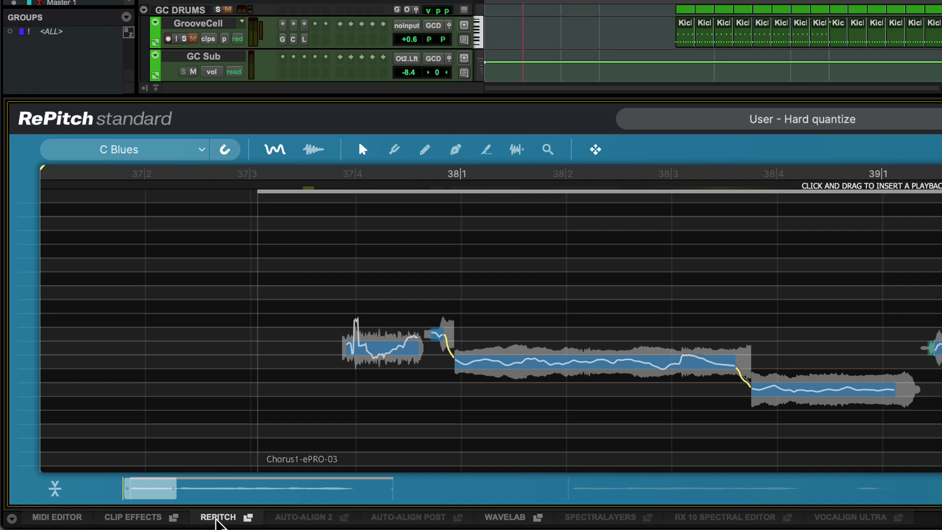
pyautogui.click(218, 518)
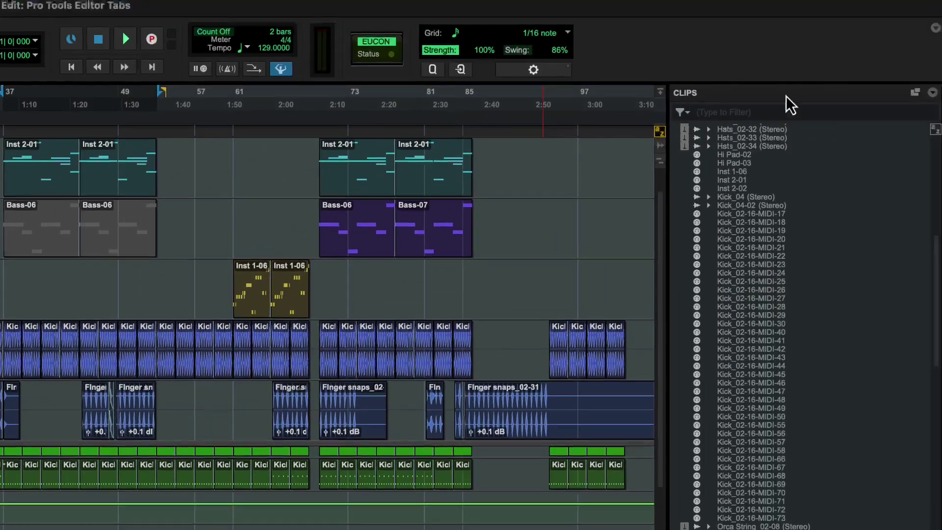
pyautogui.click(935, 28)
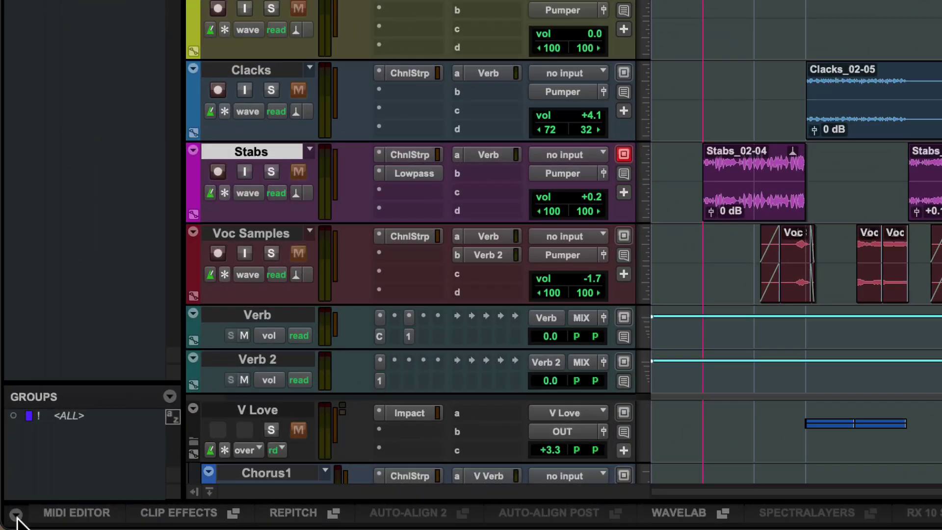
# Step: Remove SpectraLayers and Auto-Align Post, add Acoustica, and move WaveLab before Auto-Align 2
pyautogui.click(12, 519)
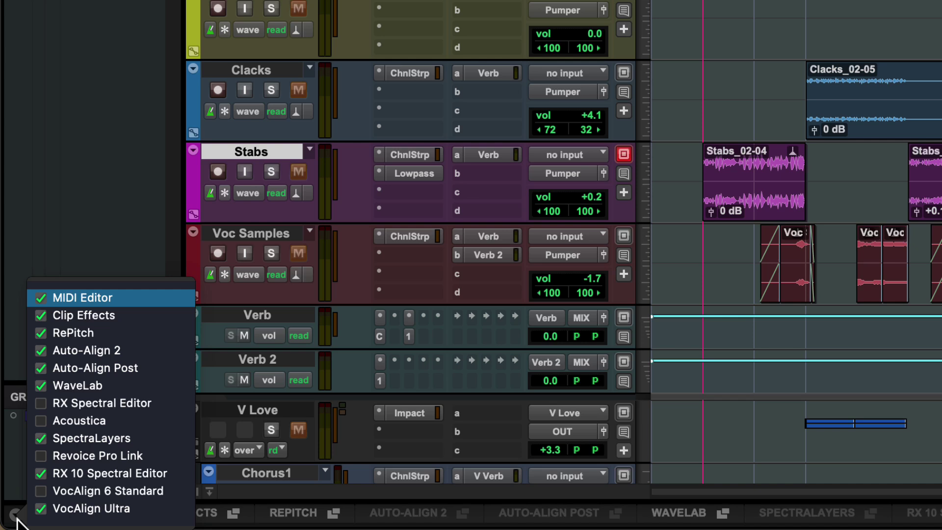
pyautogui.click(62, 442)
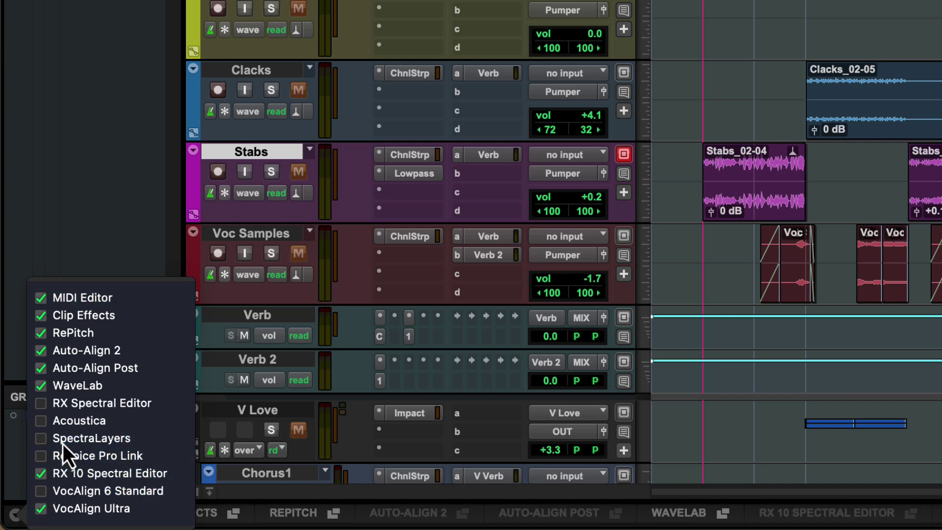
pyautogui.click(84, 368)
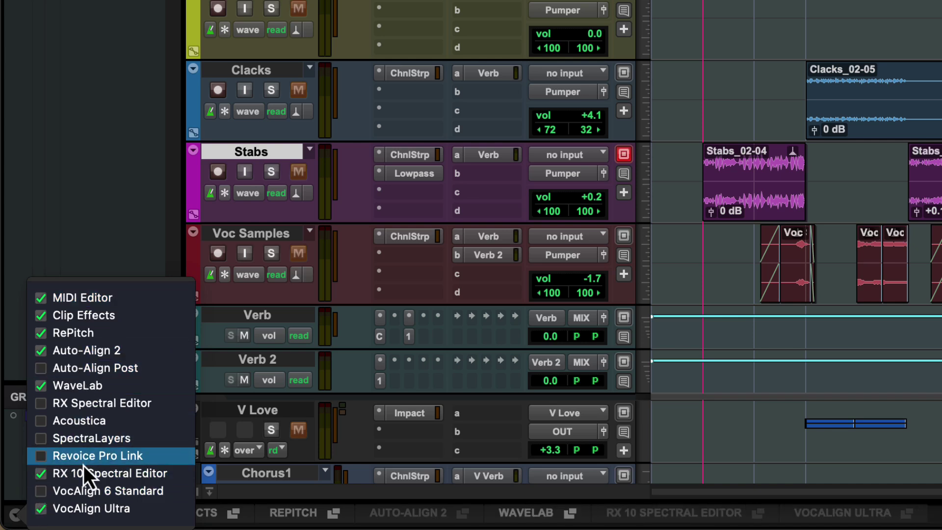
pyautogui.click(84, 428)
pyautogui.click(124, 235)
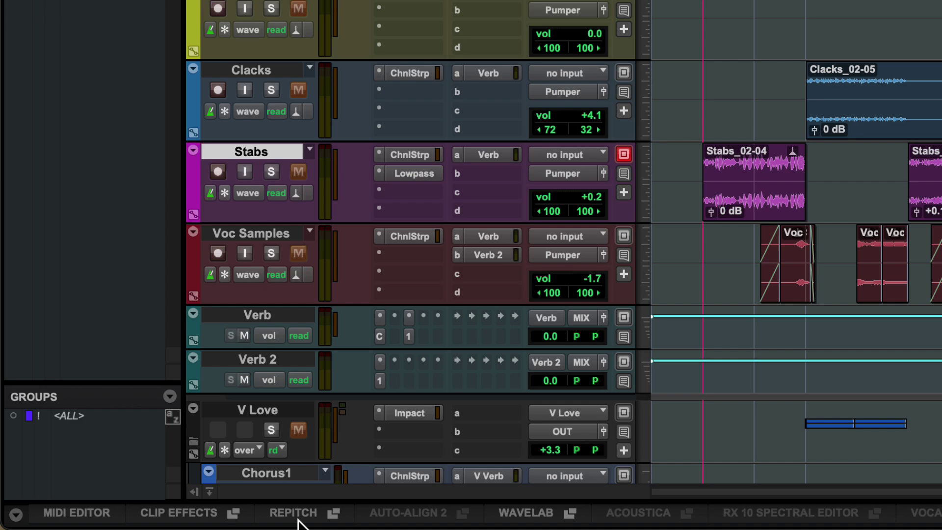
pyautogui.moveTo(542, 516); pyautogui.dragTo(384, 515)
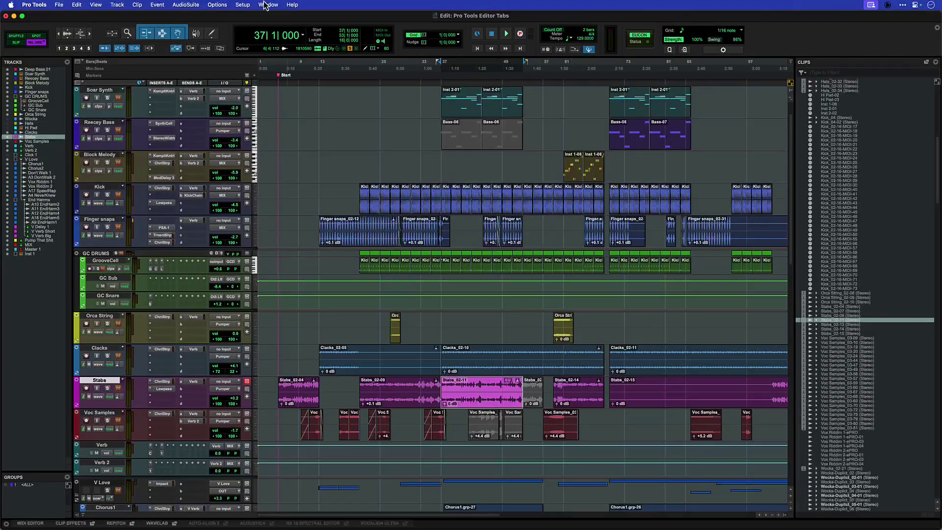
# Step: Open the Window > Configurations options in the menu bar
pyautogui.click(266, 7)
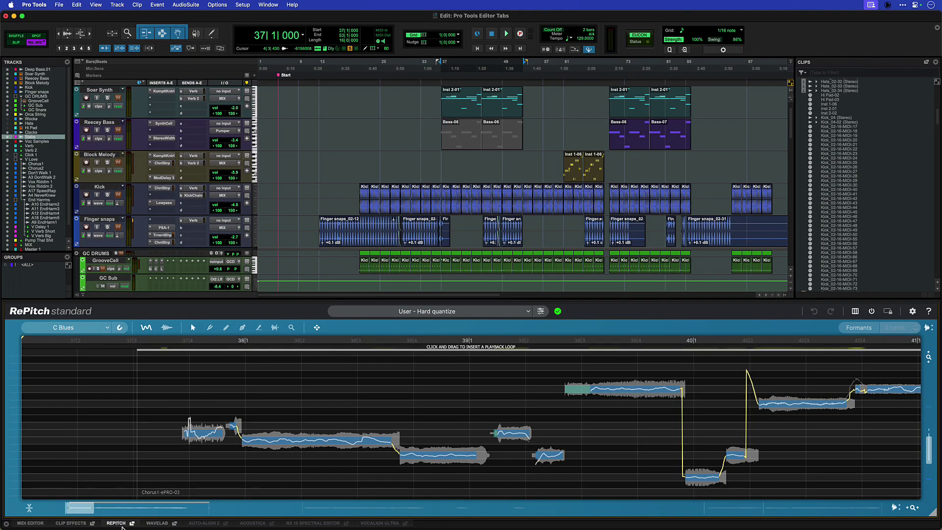
# Step: Float RePitch in its own window, move and narrow it, and toggle full screen on and off
pyautogui.click(132, 523)
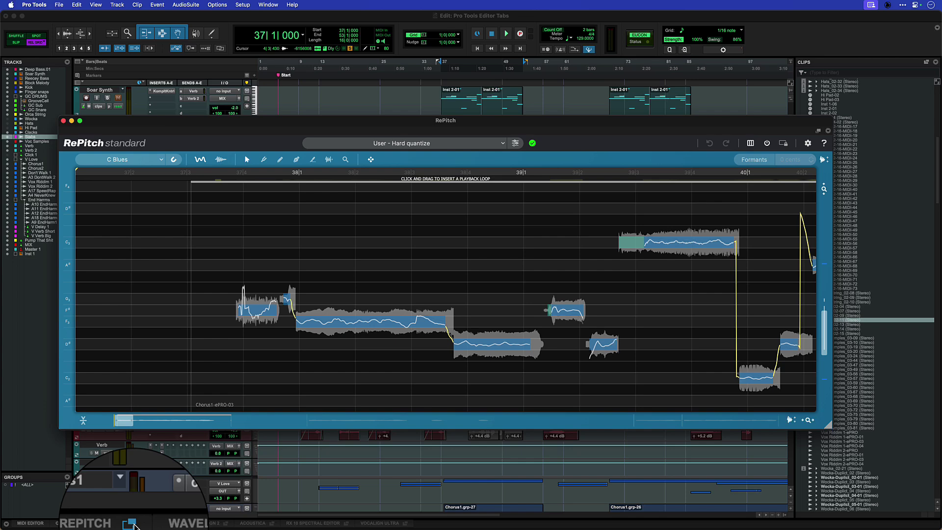
pyautogui.moveTo(405, 122)
pyautogui.mouseDown()
pyautogui.moveTo(396, 118)
pyautogui.moveTo(381, 183)
pyautogui.mouseUp()
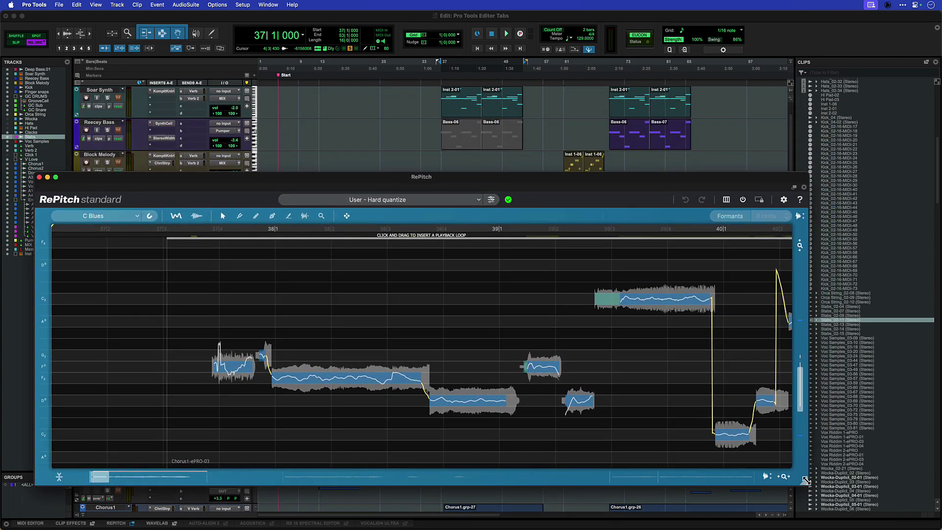
pyautogui.moveTo(806, 480); pyautogui.dragTo(689, 486)
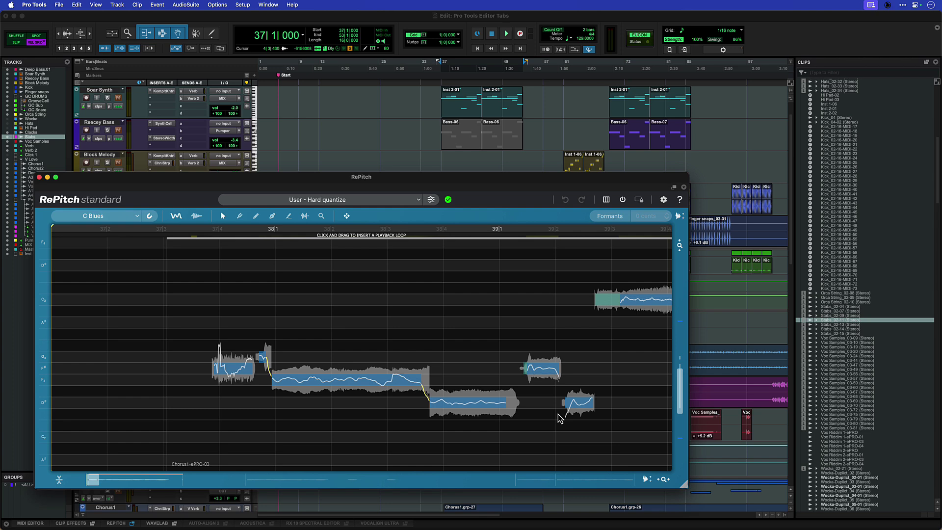
pyautogui.click(56, 178)
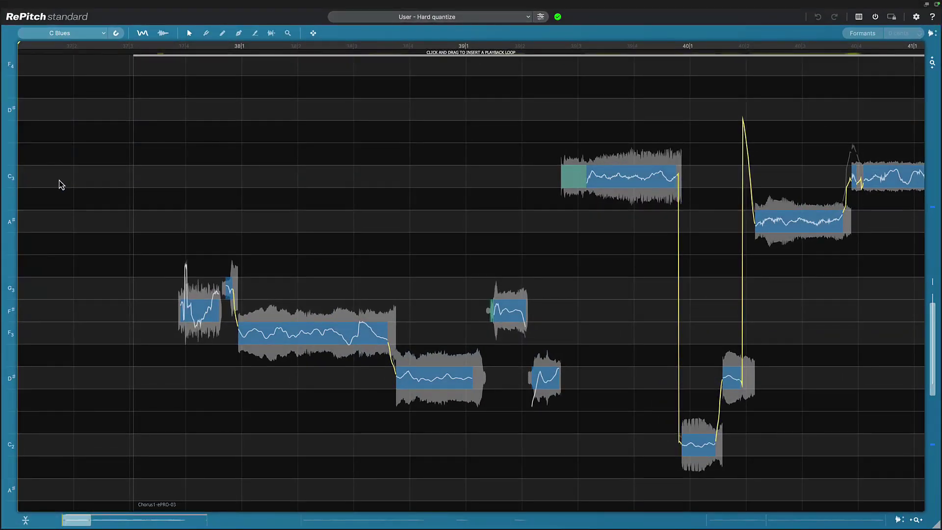
pyautogui.click(26, 20)
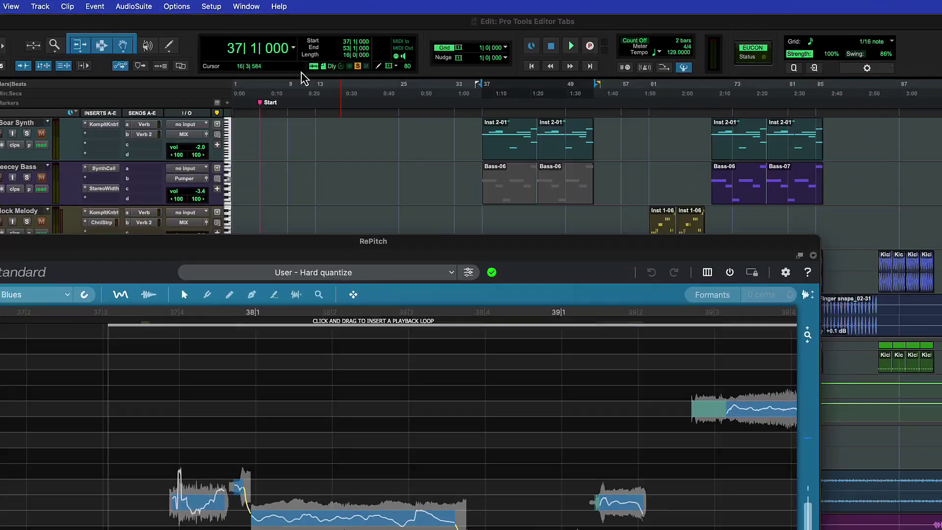
# Step: Open and close the WaveLab ARA window, then set RePitch to Keep Window On Top
pyautogui.click(268, 4)
pyautogui.moveTo(241, 262)
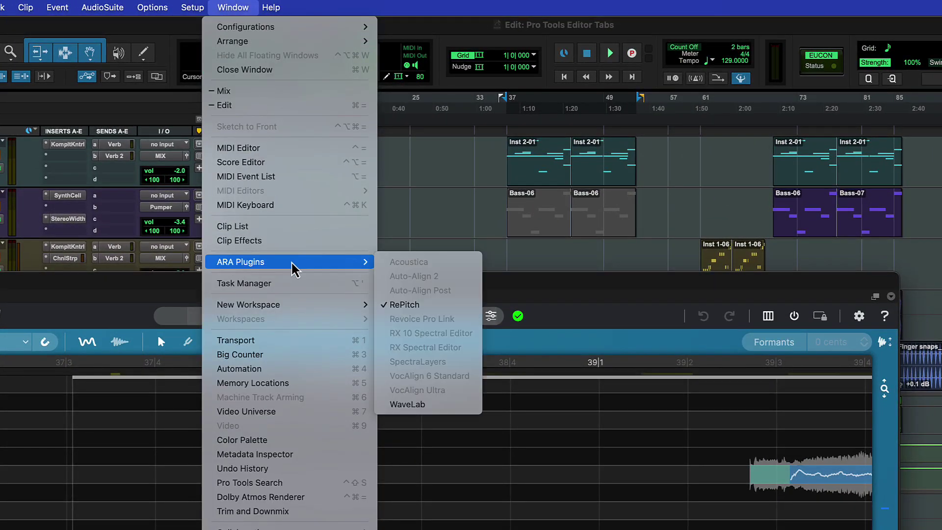
pyautogui.click(440, 407)
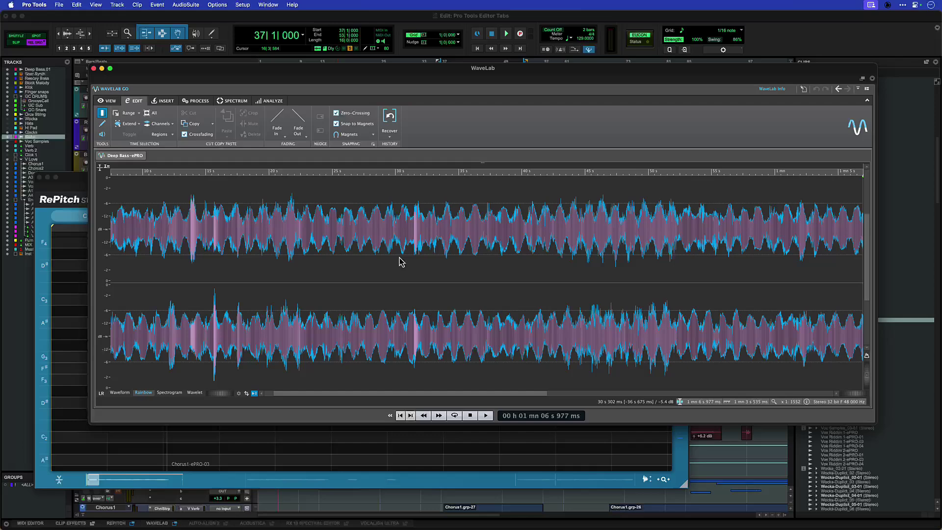
pyautogui.click(95, 68)
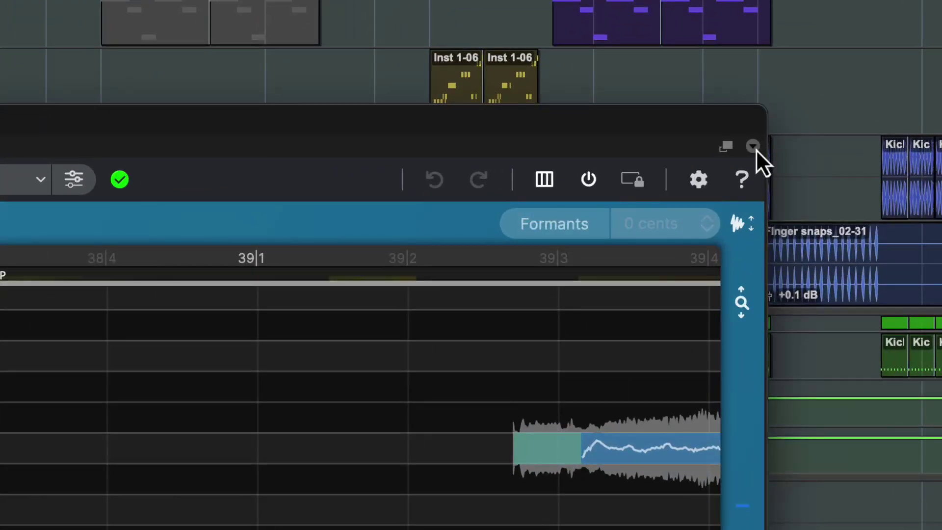
pyautogui.click(754, 147)
pyautogui.click(782, 172)
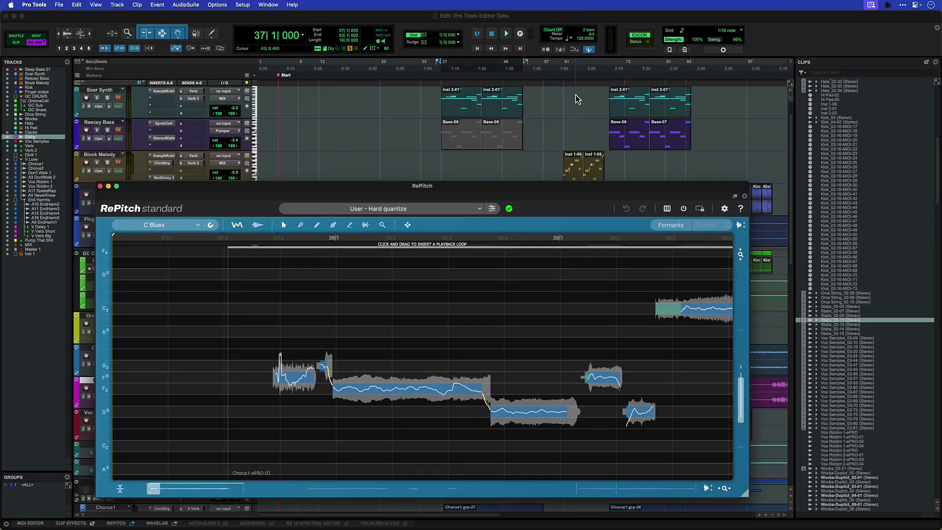
# Step: Select the Soar Synth clips and dock the RePitch window at the bottom
pyautogui.click(577, 99)
pyautogui.moveTo(443, 100); pyautogui.dragTo(544, 101)
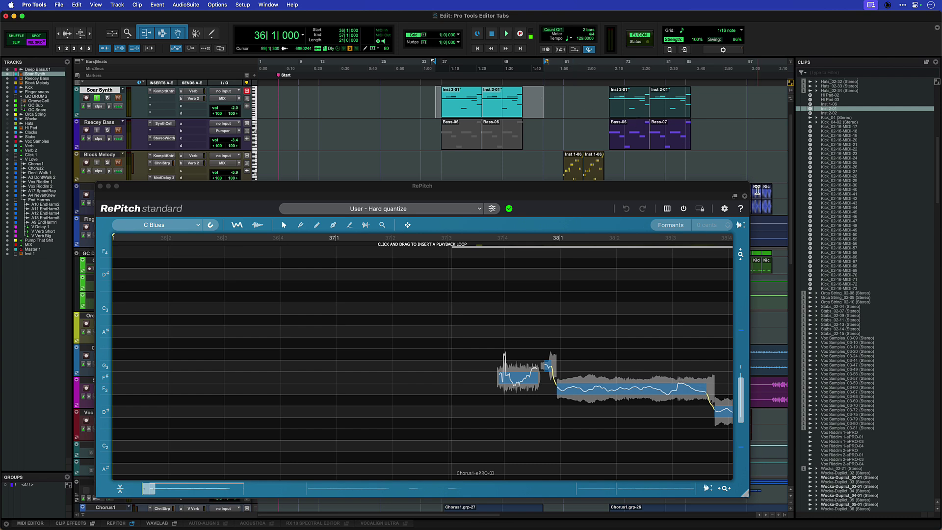
pyautogui.click(738, 202)
pyautogui.click(735, 199)
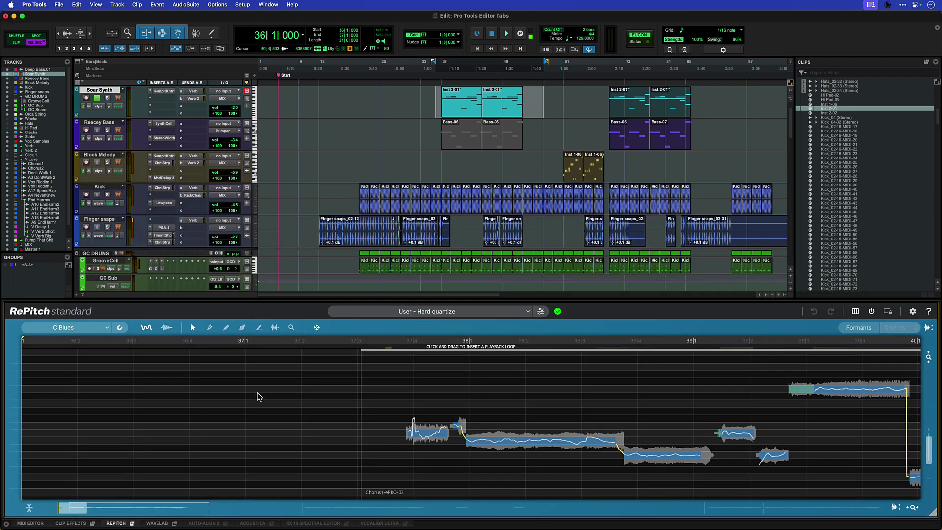
# Step: Float and re-dock RePitch using its tab's dock icon, leaving it docked
pyautogui.click(133, 523)
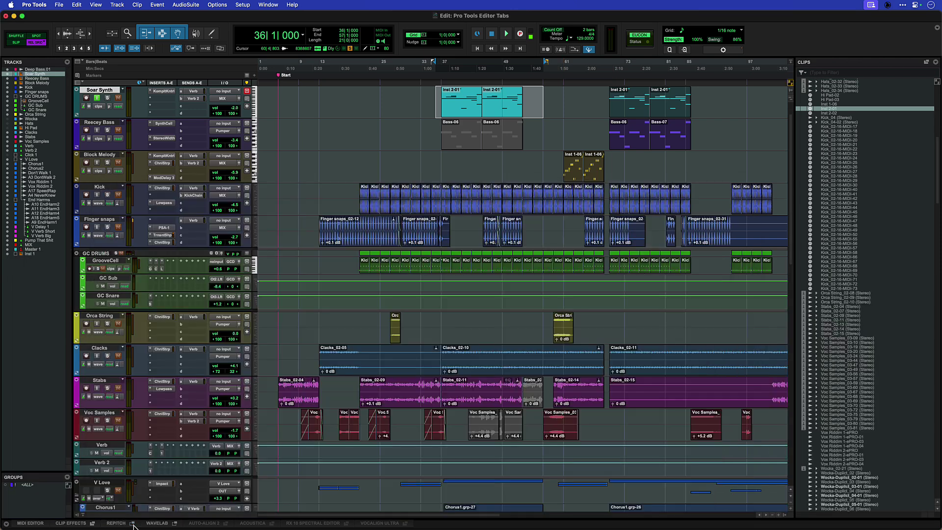
pyautogui.click(132, 523)
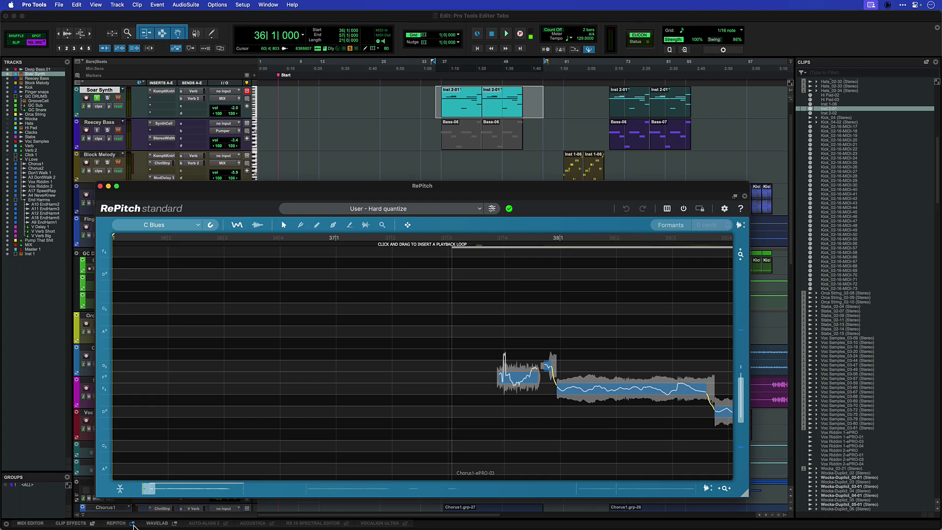
pyautogui.click(116, 523)
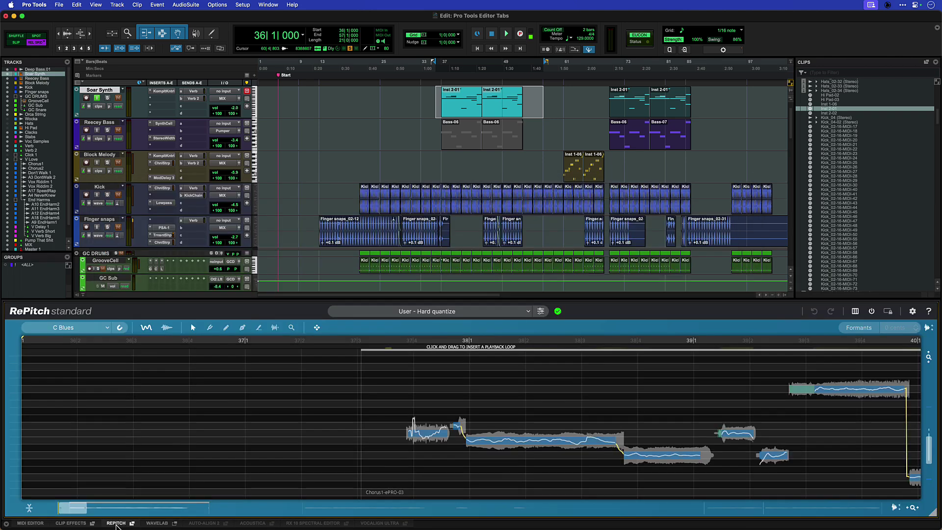
pyautogui.click(115, 524)
pyautogui.click(115, 524)
# Step: Show the MIDI Editor in the dock, then open, move and close Soar Synth's floating MIDI Editor
pyautogui.click(30, 524)
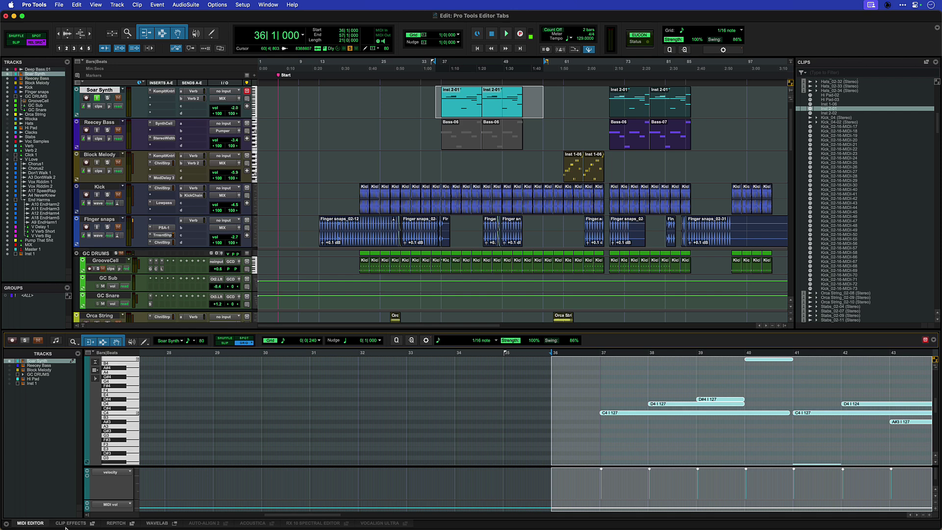
pyautogui.click(271, 5)
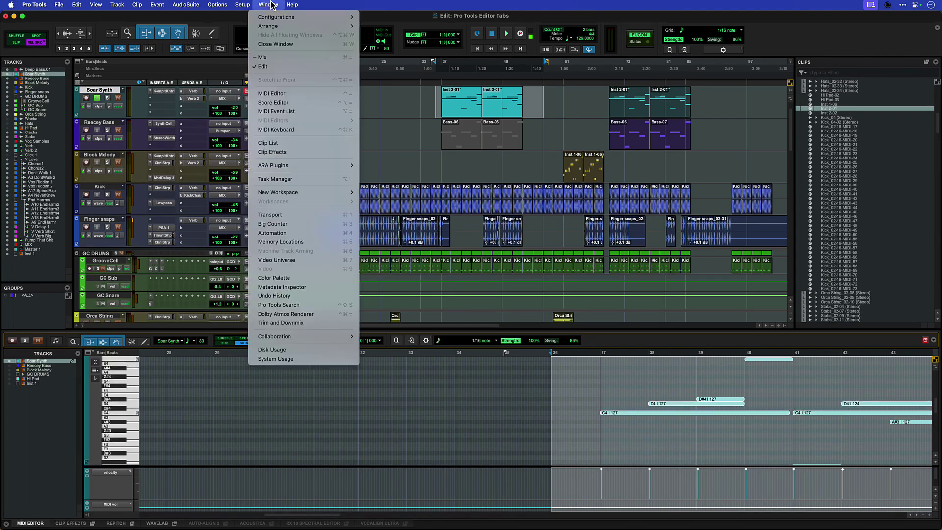
pyautogui.click(290, 94)
pyautogui.moveTo(412, 100)
pyautogui.mouseDown()
pyautogui.moveTo(259, 77)
pyautogui.moveTo(290, 77)
pyautogui.mouseUp()
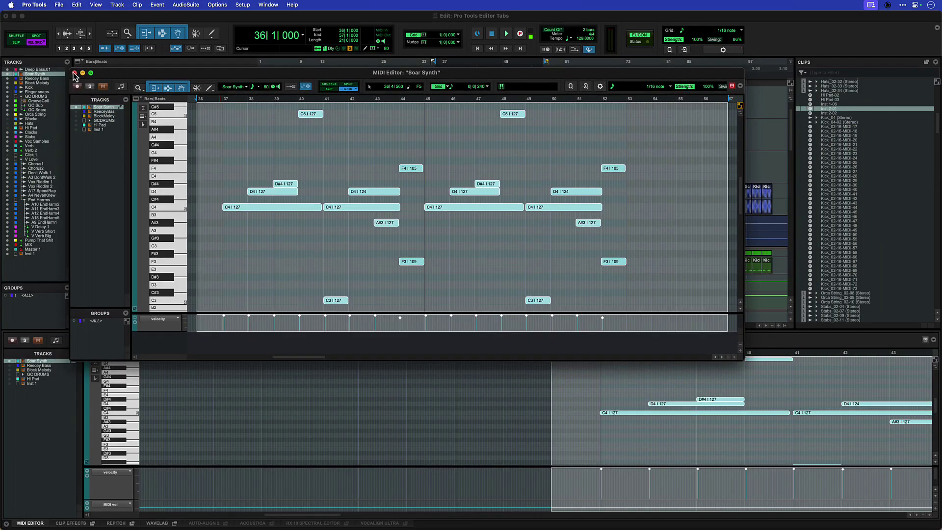
pyautogui.click(74, 72)
# Step: Show WaveLab Go in a shorter lower panel and float Clip Effects
pyautogui.click(157, 523)
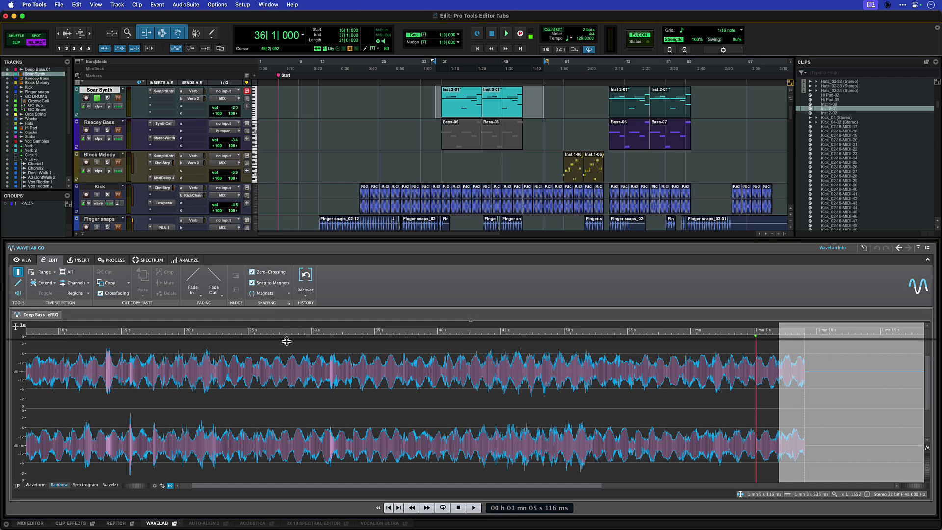
pyautogui.moveTo(284, 236); pyautogui.dragTo(346, 339)
pyautogui.click(93, 525)
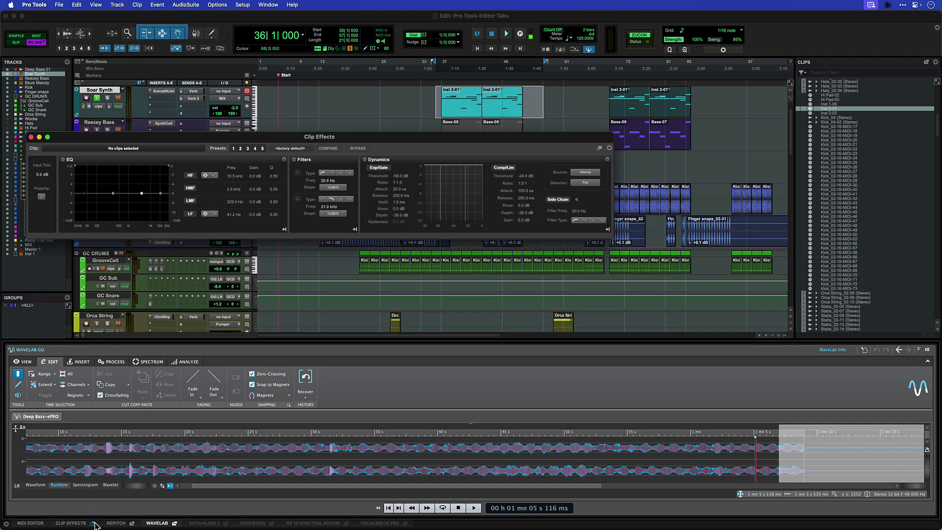